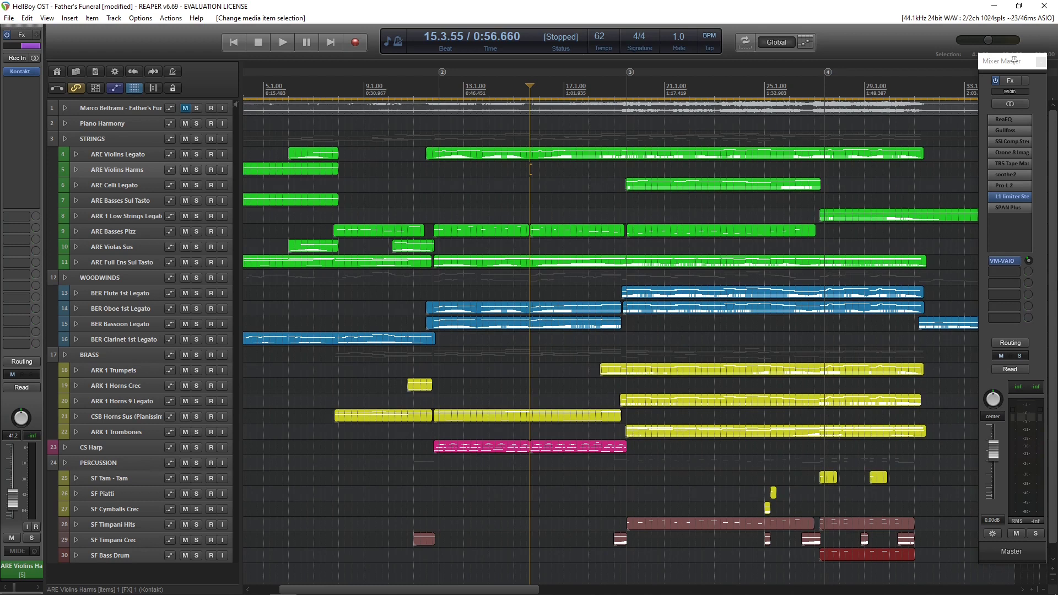
- Play the full orchestral arrangement from bar 15 for a few bars and stop playback
{"action": "key", "text": "space"}
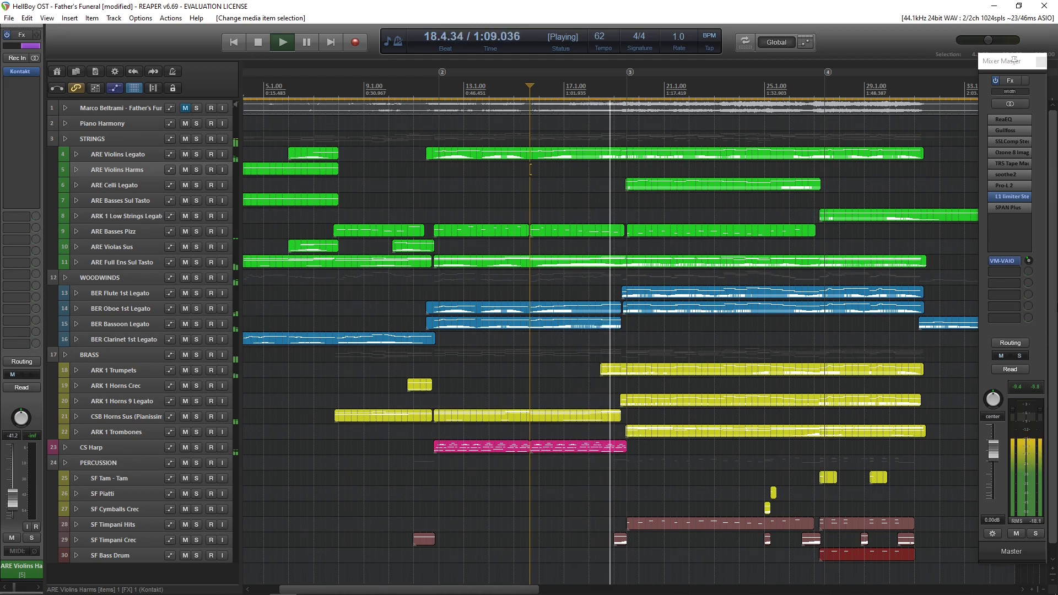
{"action": "key", "text": "space"}
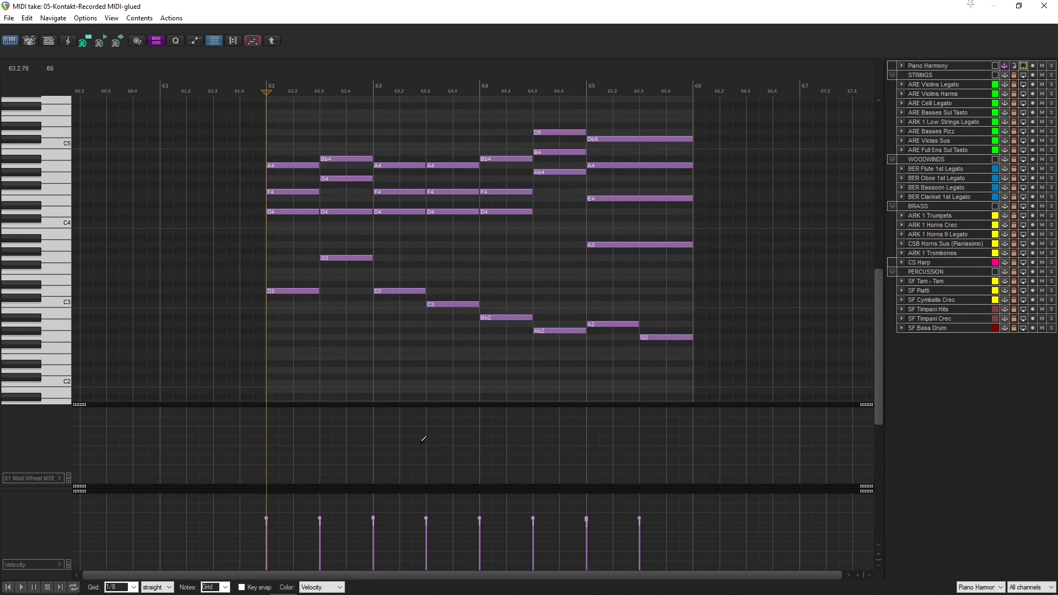
- Listen to the Piano Harmony chords from bar 62, restarting playback several times to compare the opening chords
{"action": "key", "text": "space"}
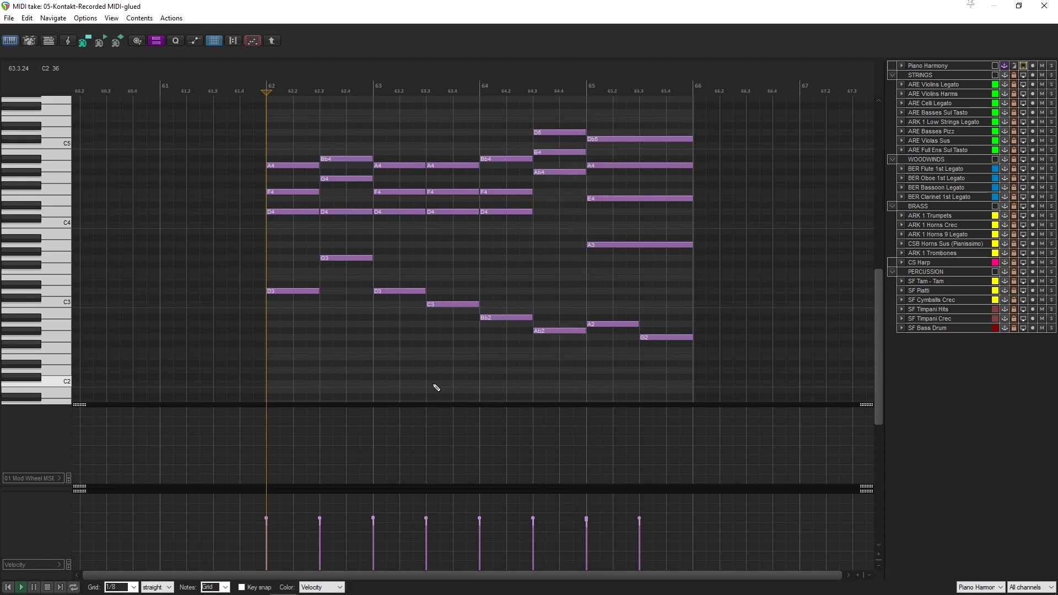
{"action": "key", "text": "space"}
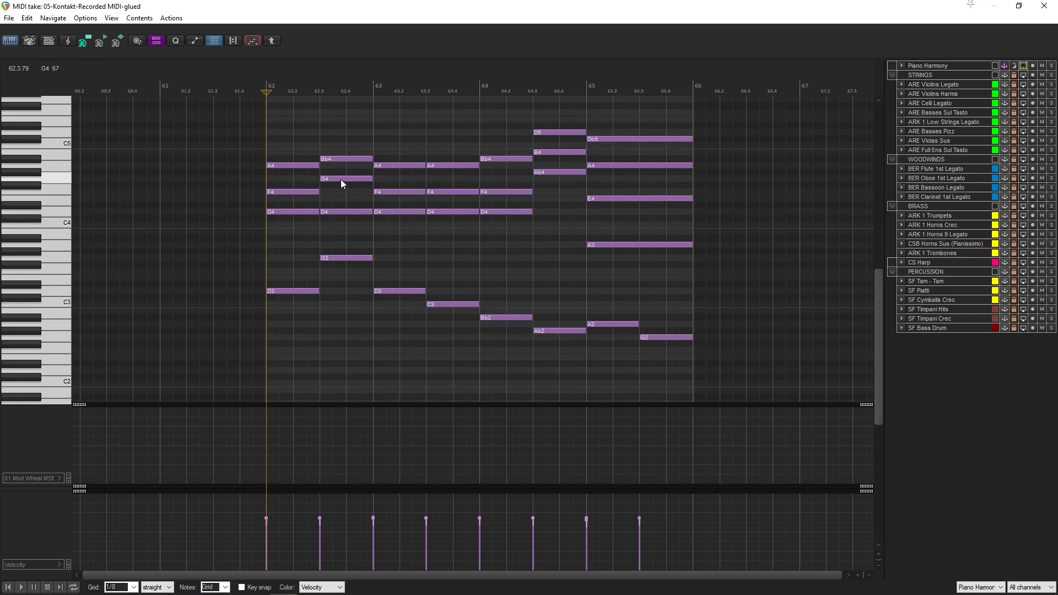
{"action": "key", "text": "space"}
{"action": "key", "text": "space"}
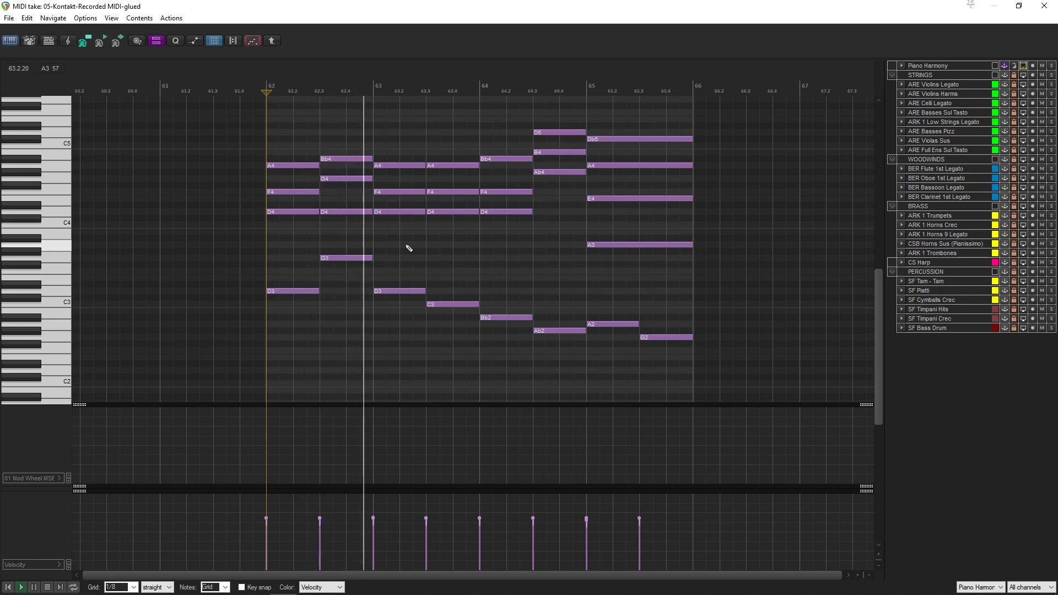
{"action": "key", "text": "space"}
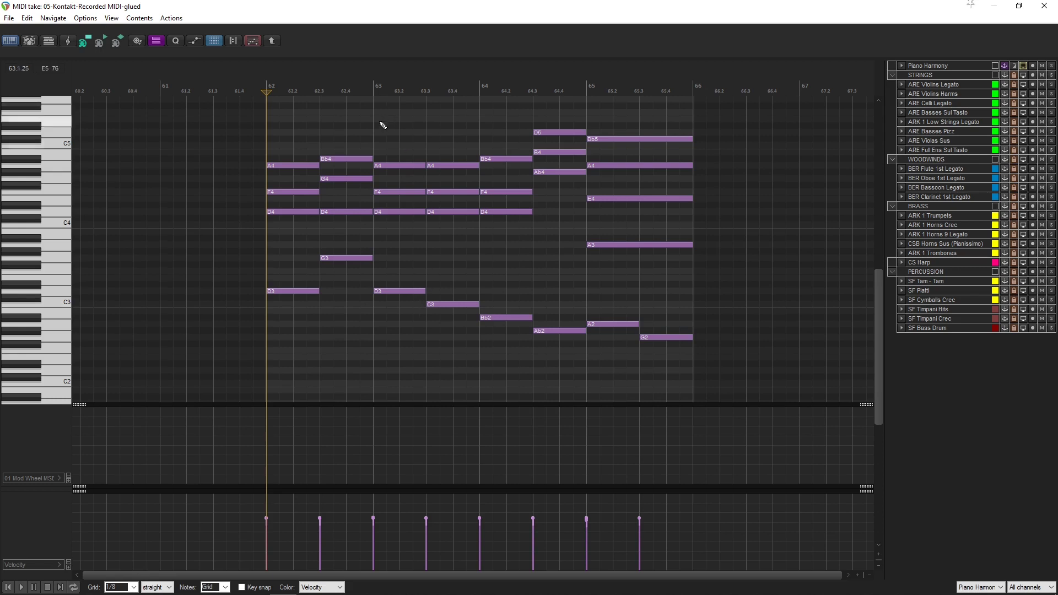
{"action": "key", "text": "space"}
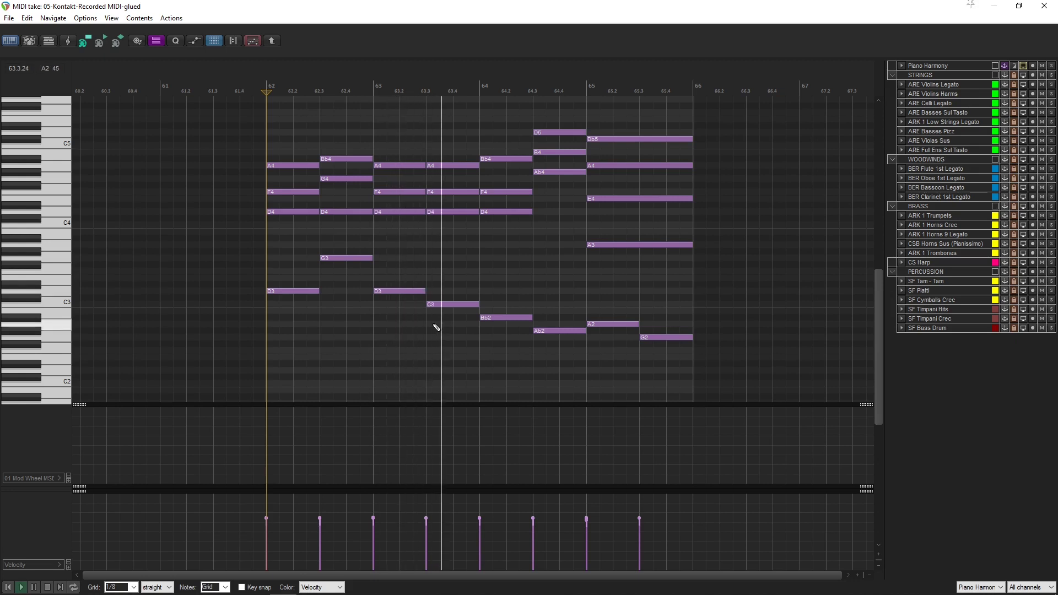
{"action": "key", "text": "space"}
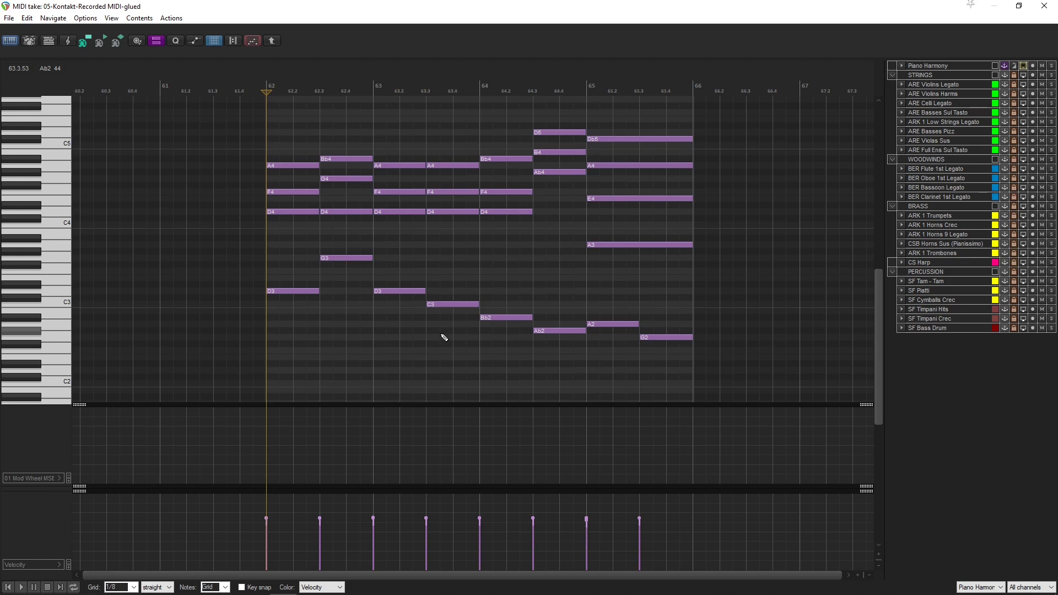
- Select the upper notes and C3 bass of the chord at 63.3, add a C5 above it, and delete that C5
{"action": "left_click_drag", "start_coordinate": [444, 153], "coordinate": [455, 228]}
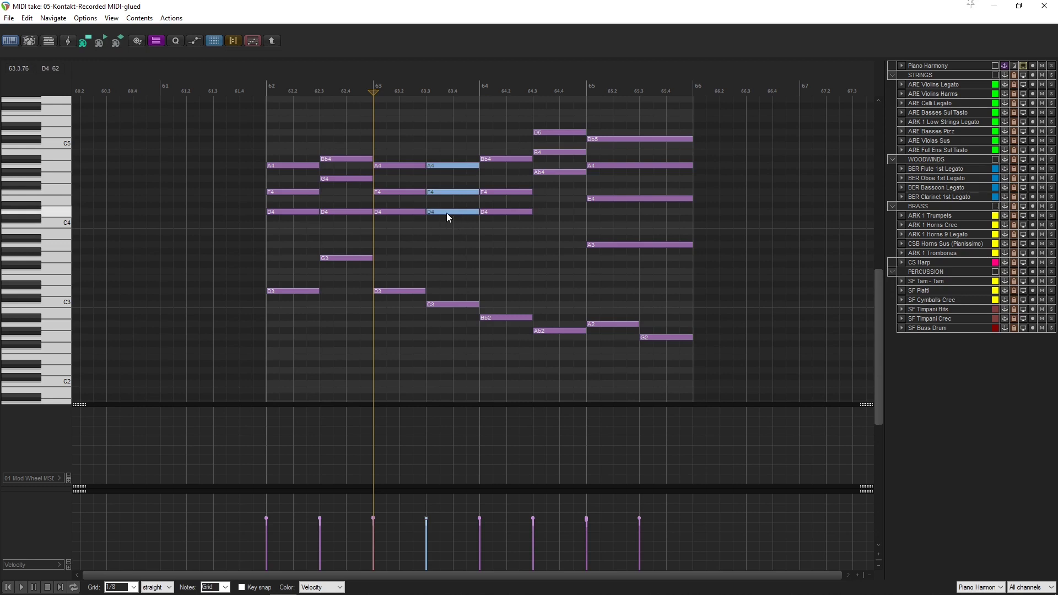
{"action": "left_click", "coordinate": [462, 304]}
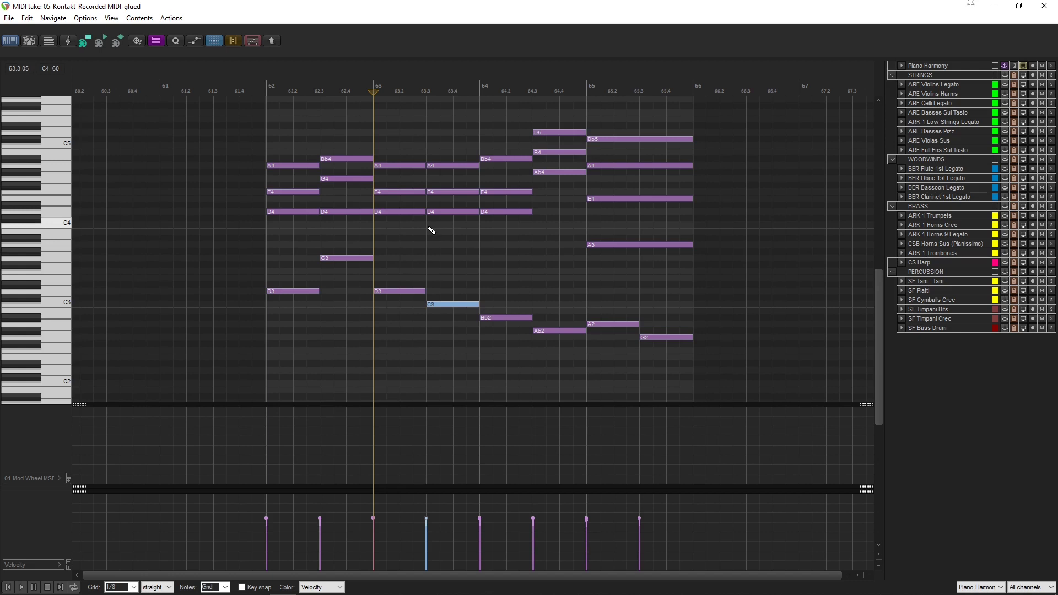
{"action": "left_click", "coordinate": [432, 147]}
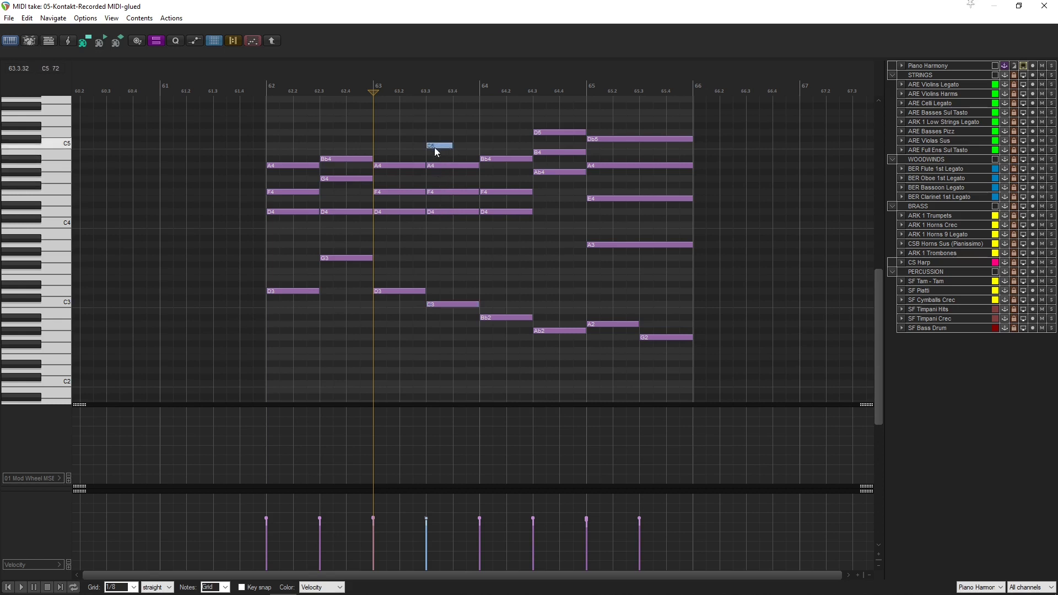
{"action": "key", "text": "Delete"}
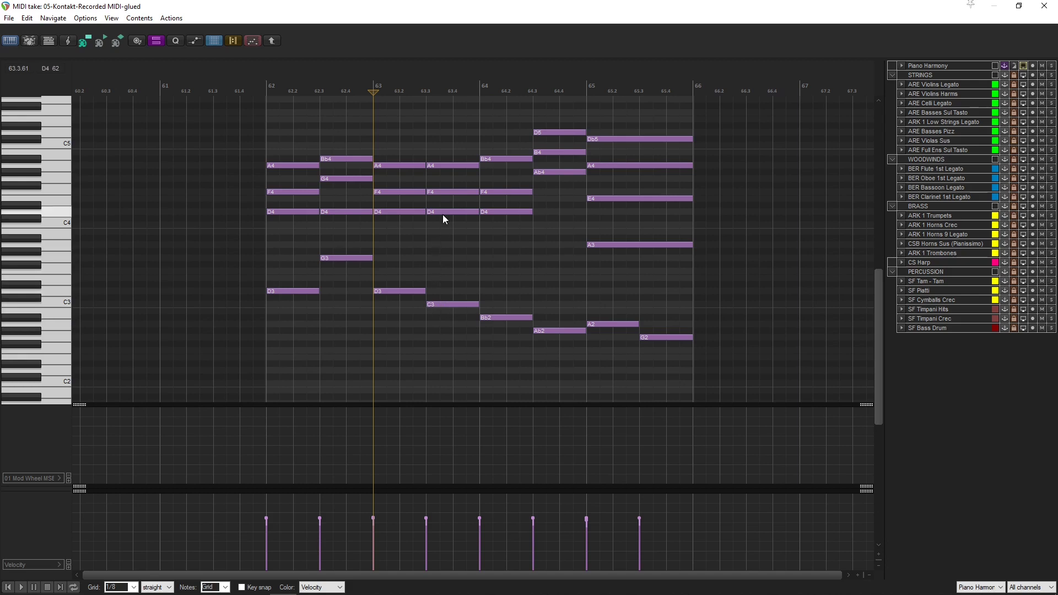
- Audition the progression from bar 62 with C4, E4 and G4 at 63.3, and restore that chord's original D4, F4 and A4
{"action": "left_click", "coordinate": [269, 90]}
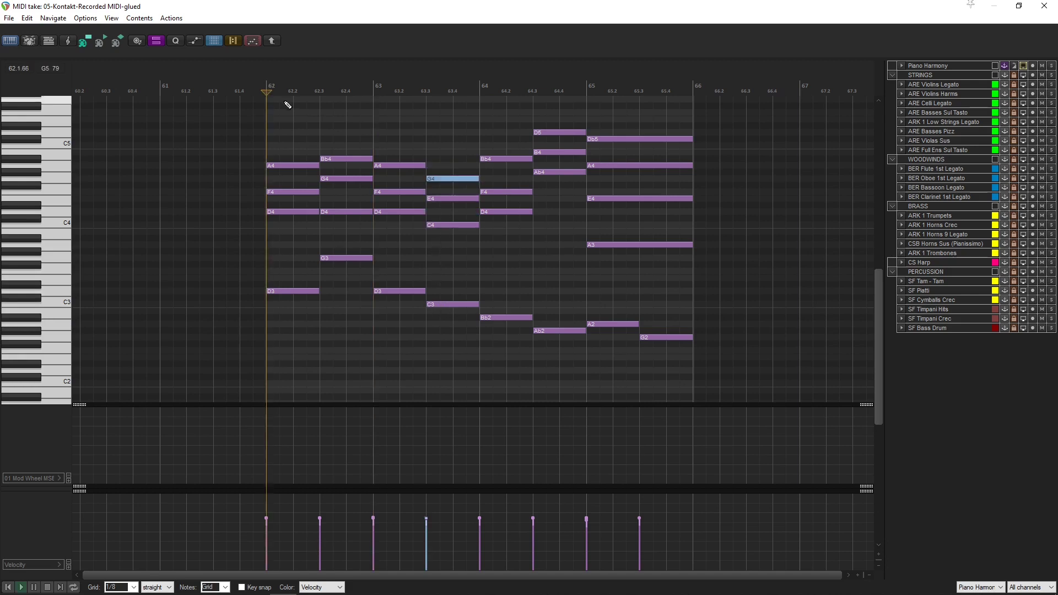
{"action": "key", "text": "space"}
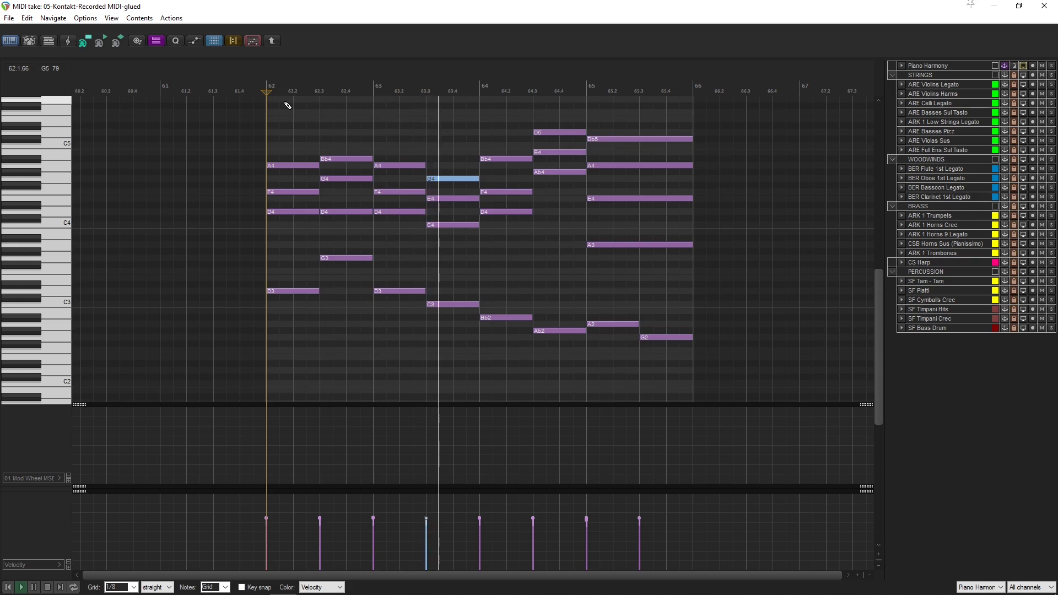
{"action": "key", "text": "space"}
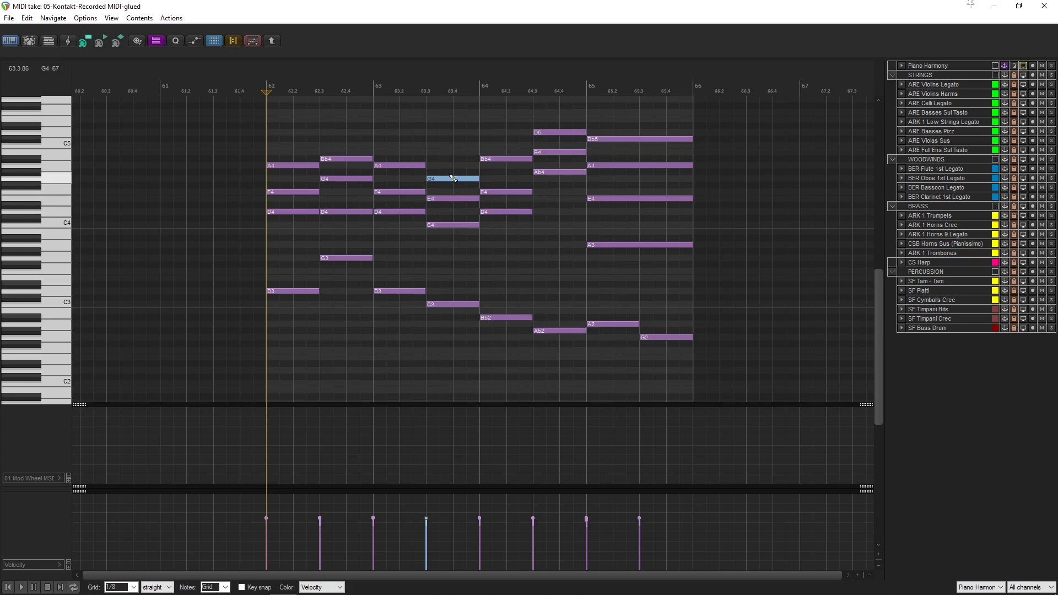
{"action": "left_click_drag", "start_coordinate": [449, 171], "coordinate": [457, 232]}
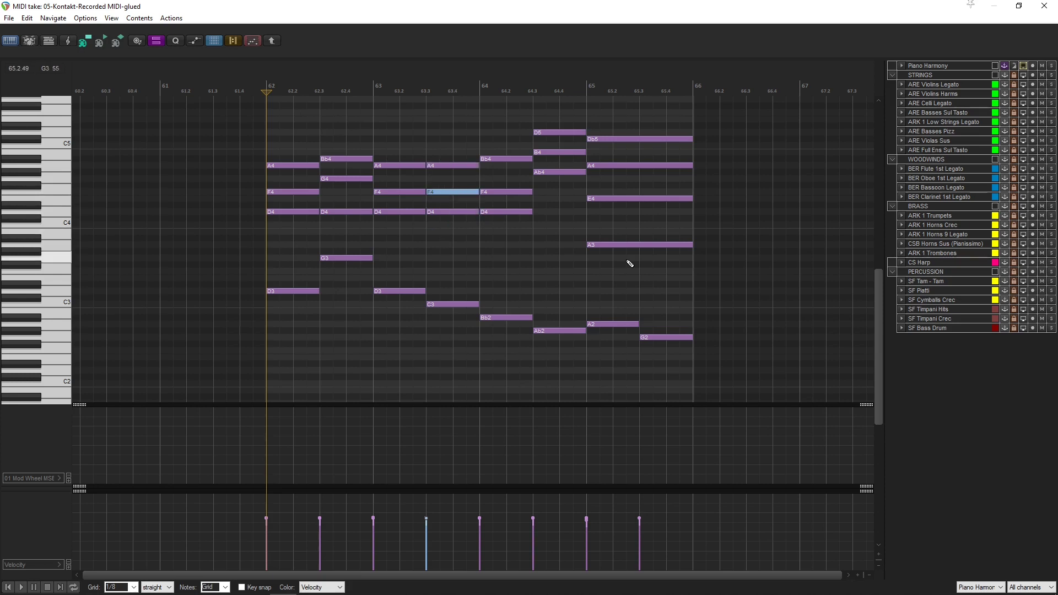
- Listen to the original chord progression, starting playback from bar 62, bar 63 and bar 64 in turn
{"action": "key", "text": "space"}
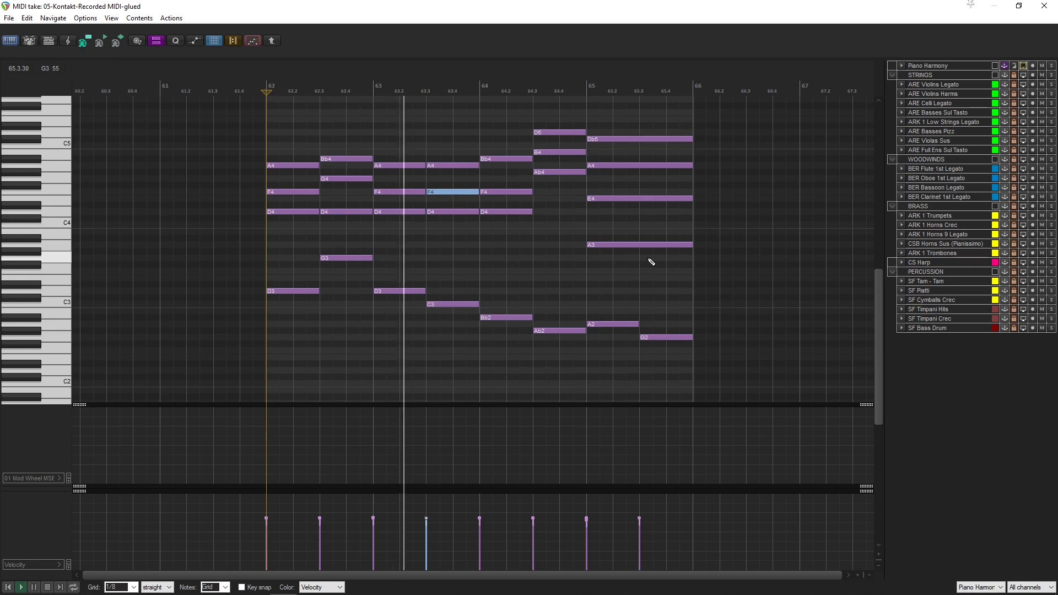
{"action": "key", "text": "space"}
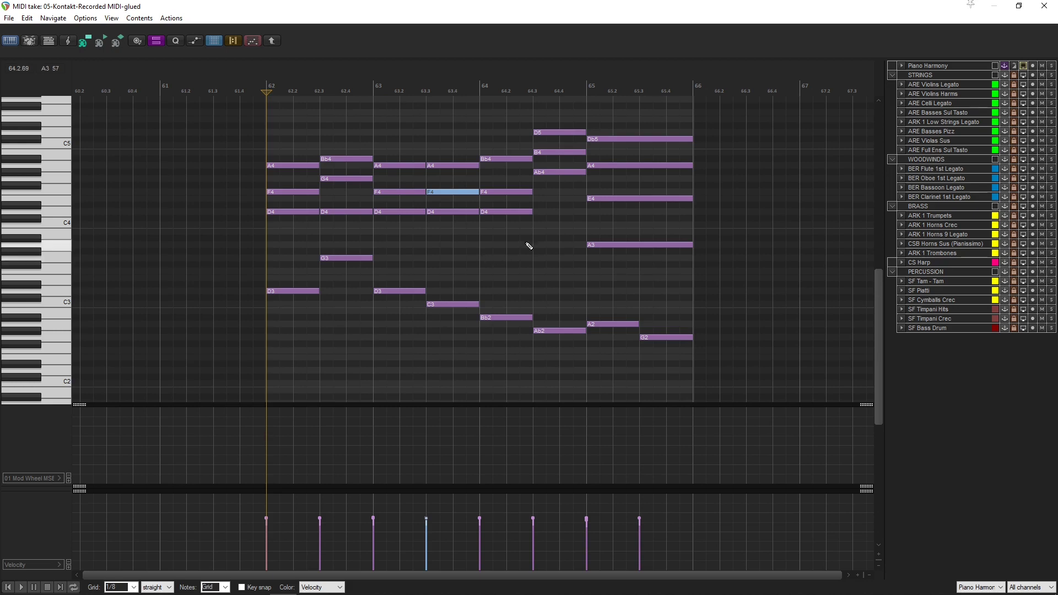
{"action": "left_click", "coordinate": [374, 90]}
{"action": "key", "text": "space"}
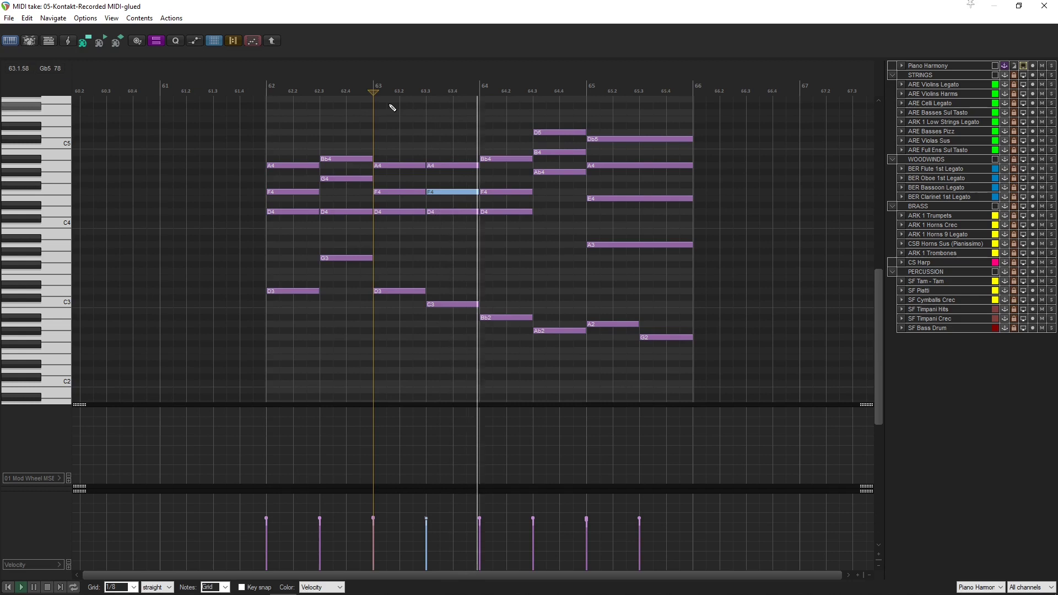
{"action": "key", "text": "space"}
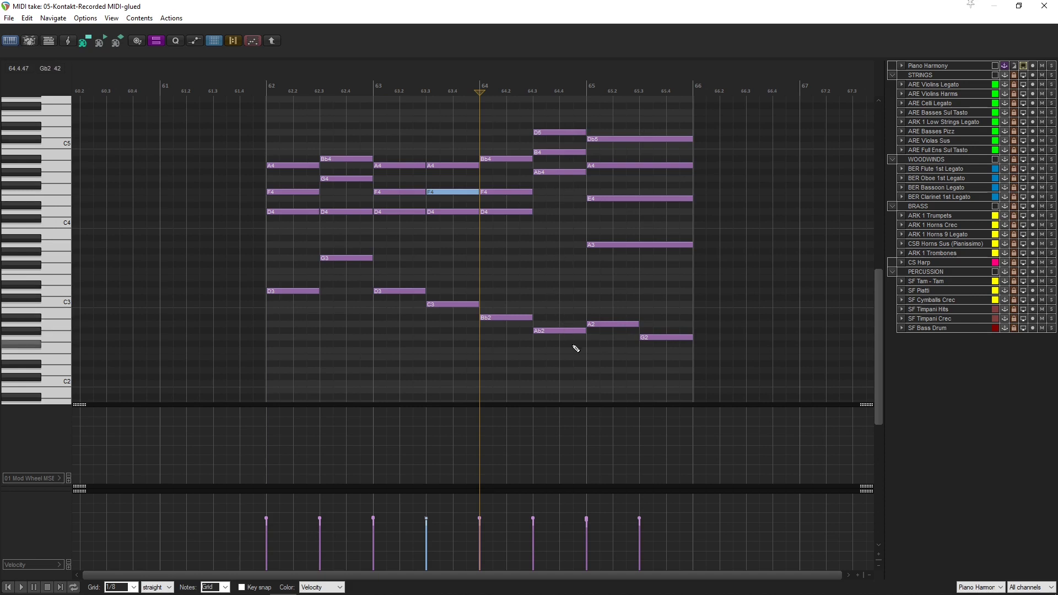
{"action": "key", "text": "space"}
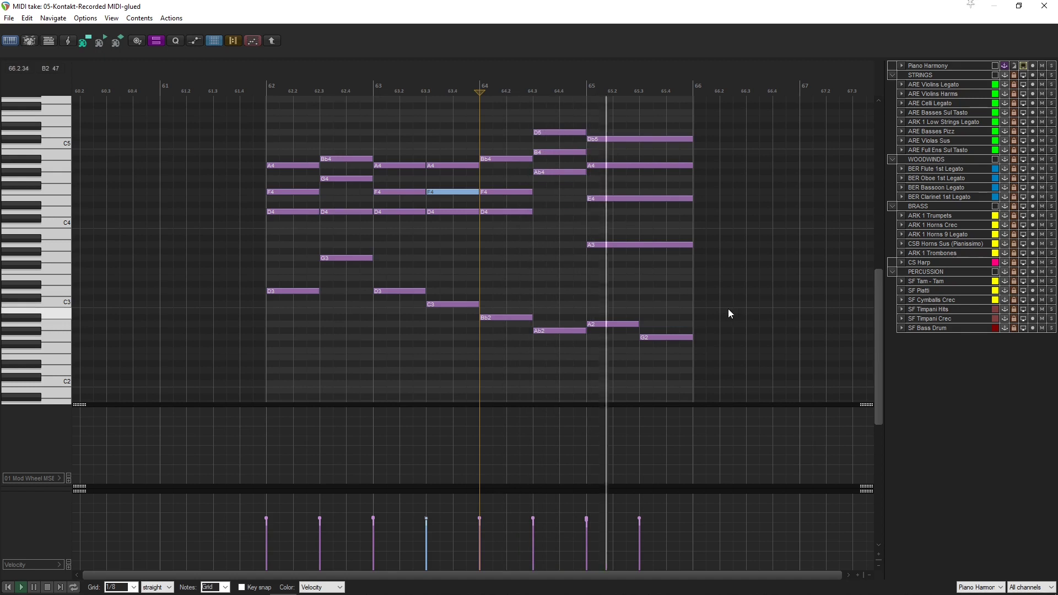
{"action": "key", "text": "space"}
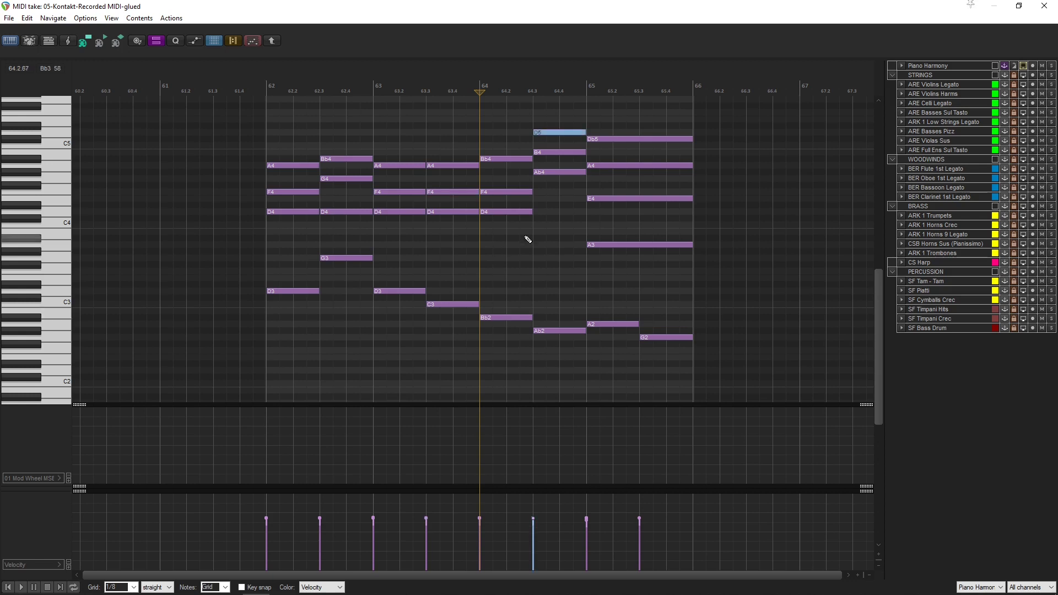
- Highlight all notes of the chord at bar 64, its Bb2 bass alone, and the Ab2 bass at 64.3
{"action": "left_click_drag", "start_coordinate": [505, 141], "coordinate": [506, 332]}
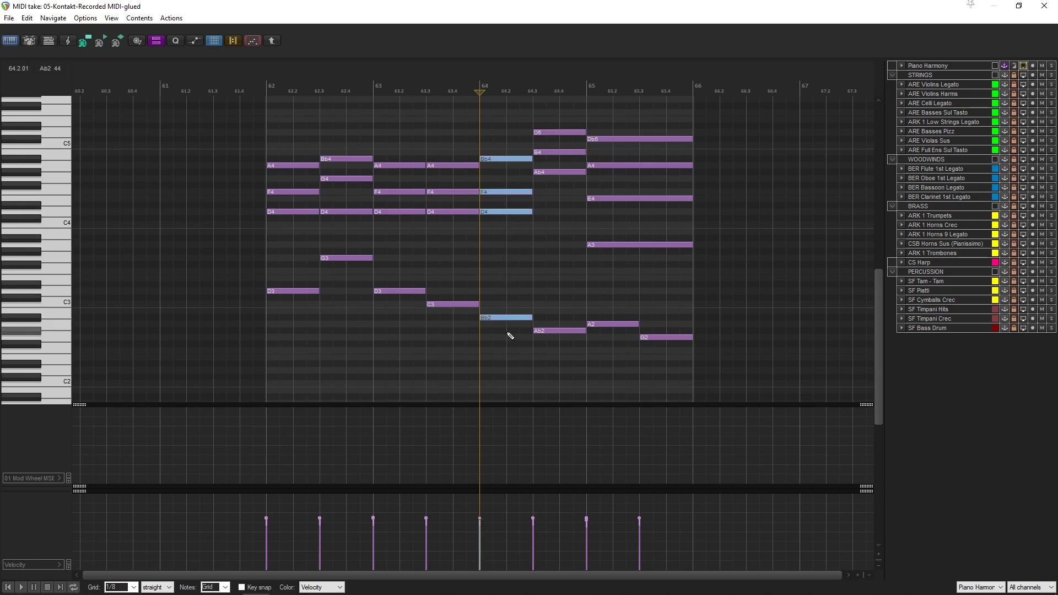
{"action": "left_click", "coordinate": [496, 317]}
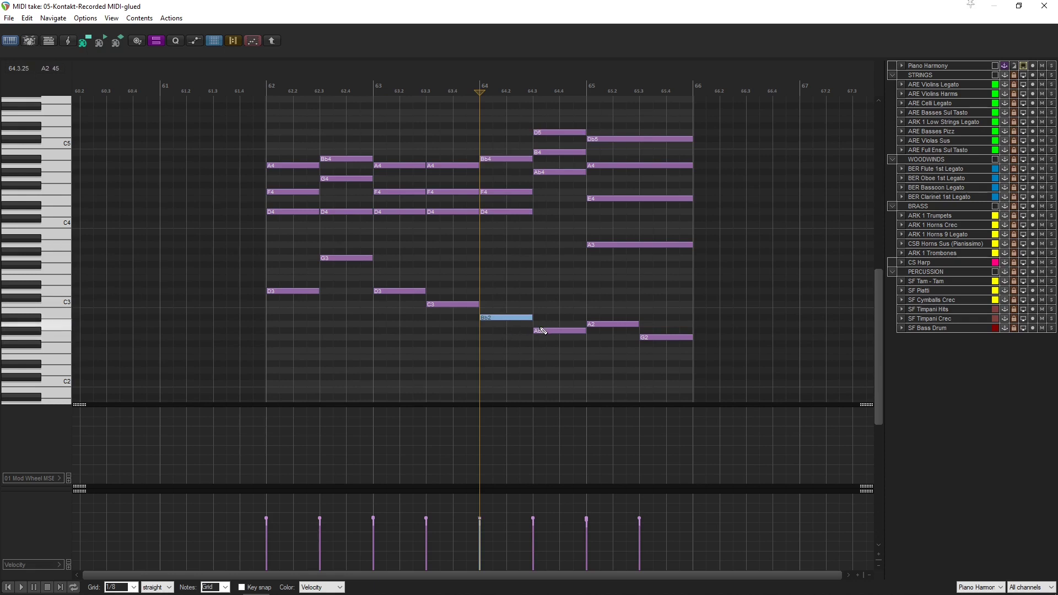
{"action": "left_click_drag", "start_coordinate": [550, 319], "coordinate": [559, 343]}
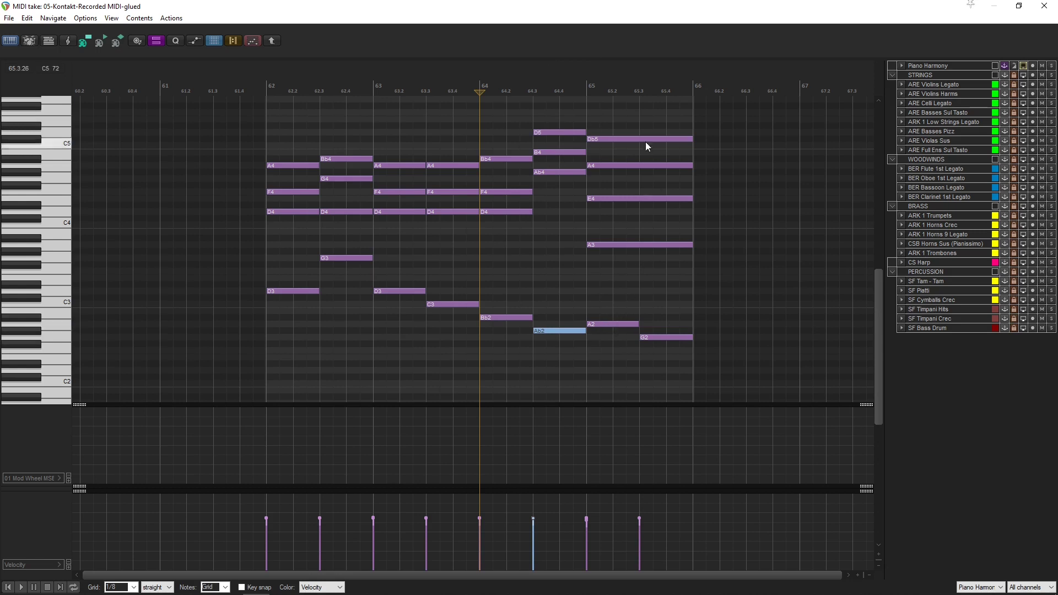
- Play the chord at 64.3 on its own, and replay the ending of the progression from bar 64
{"action": "left_click", "coordinate": [532, 91]}
{"action": "key", "text": "space"}
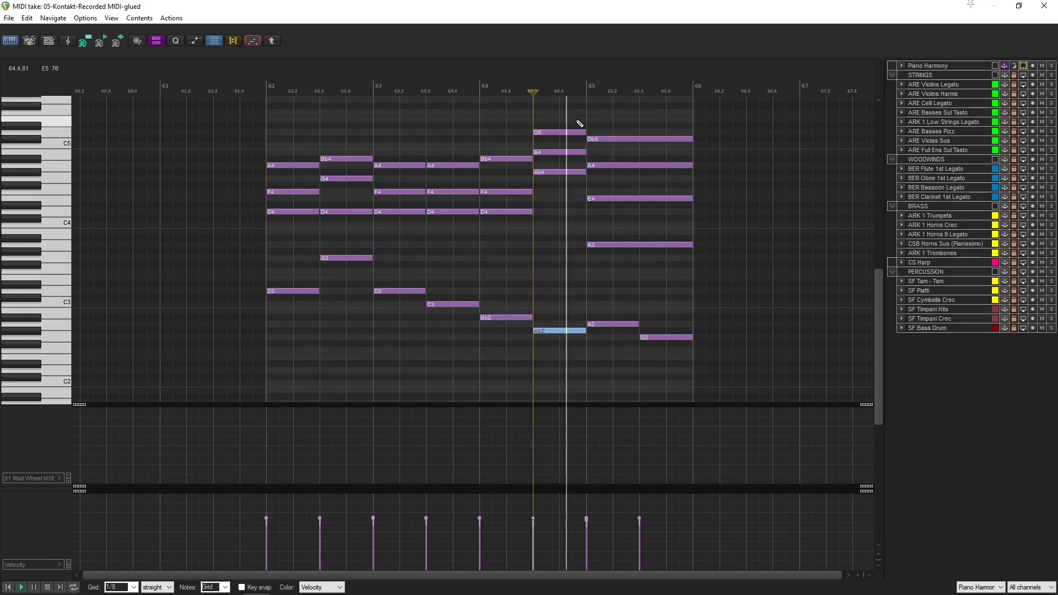
{"action": "key", "text": "space"}
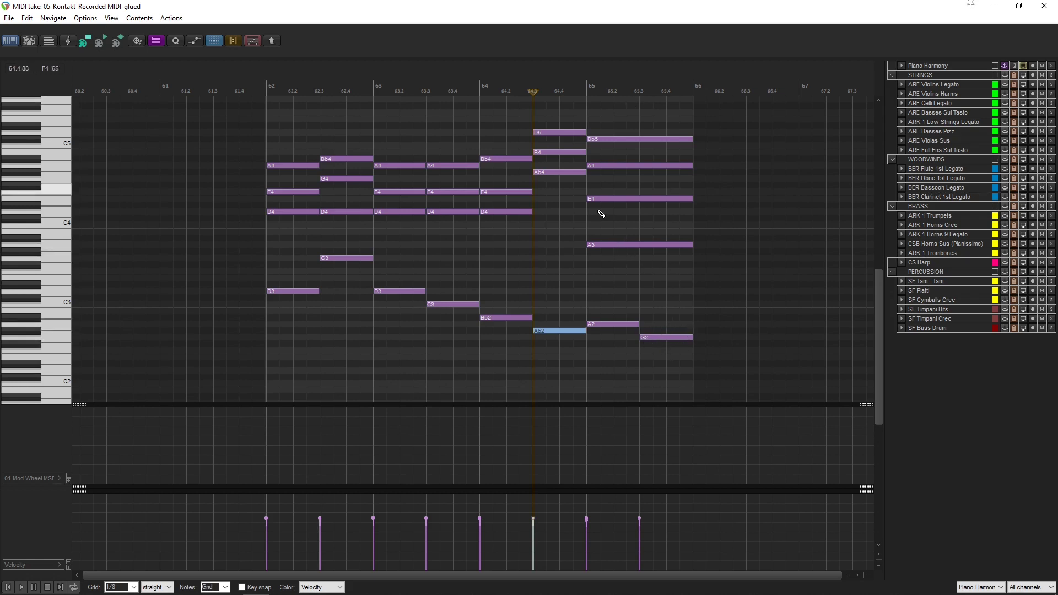
{"action": "key", "text": "Left"}
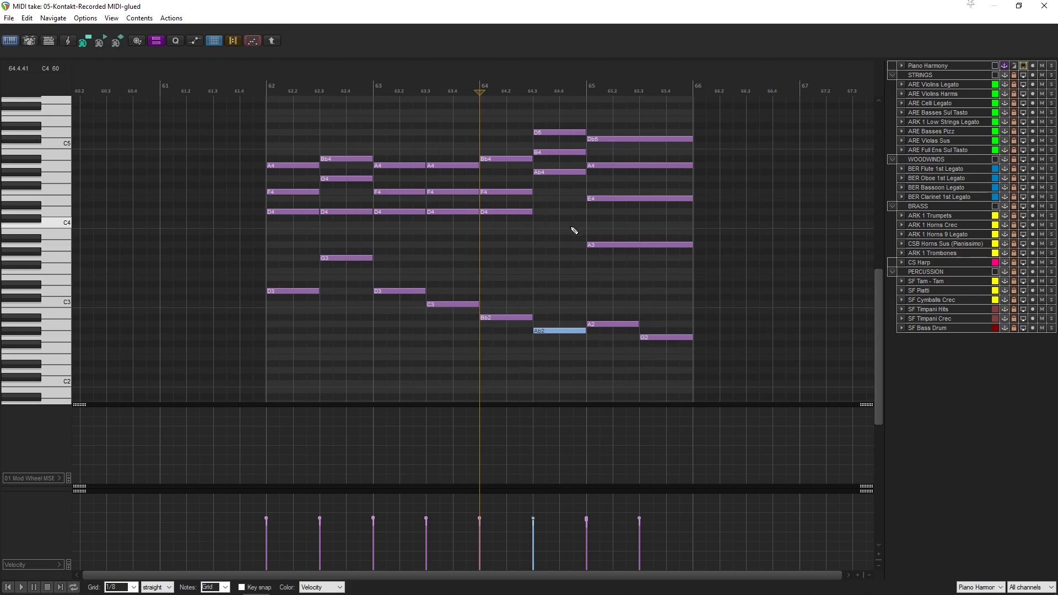
{"action": "key", "text": "space"}
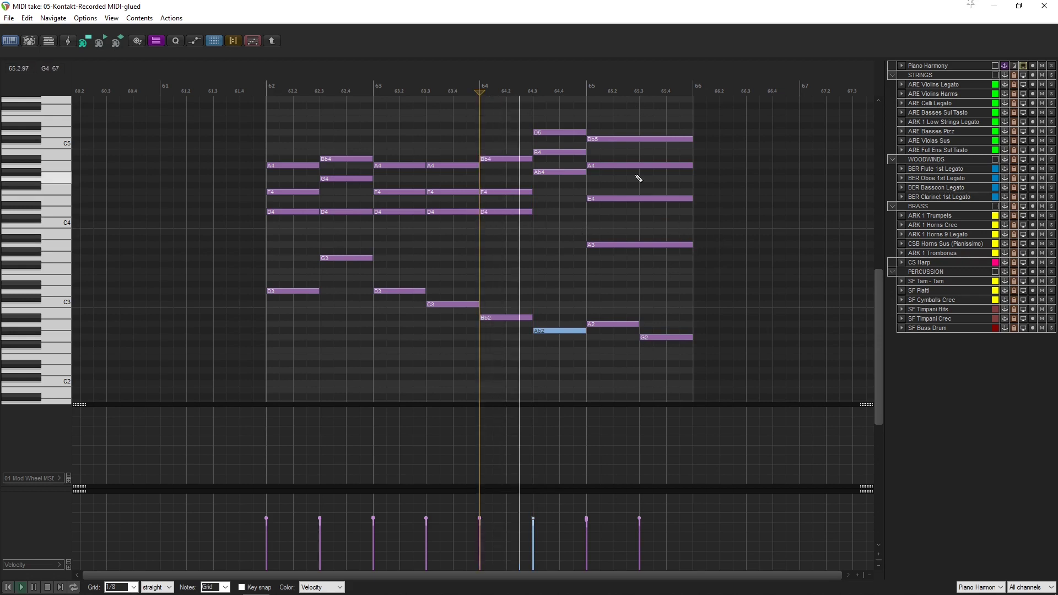
{"action": "key", "text": "space"}
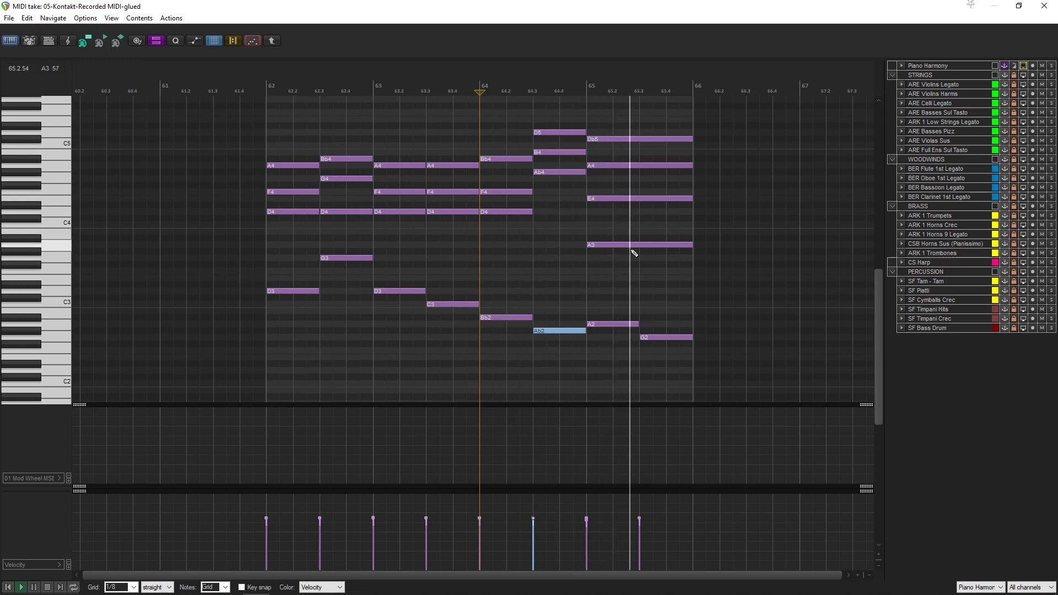
{"action": "key", "text": "space"}
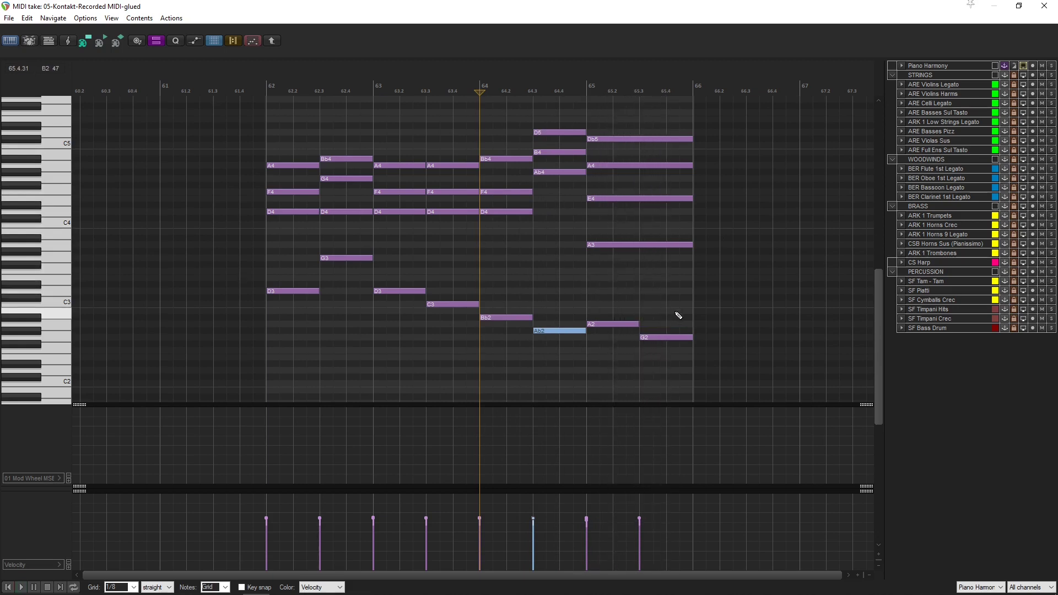
- Clear the note selection and play the chord at 64.3 again
{"action": "left_click", "coordinate": [395, 323]}
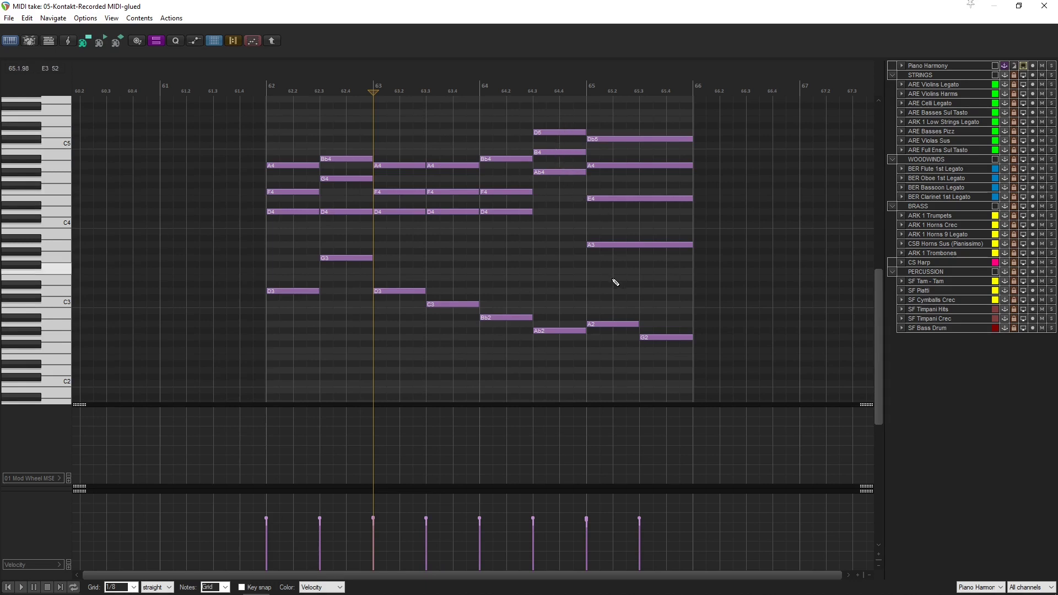
{"action": "left_click", "coordinate": [533, 90]}
{"action": "key", "text": "space"}
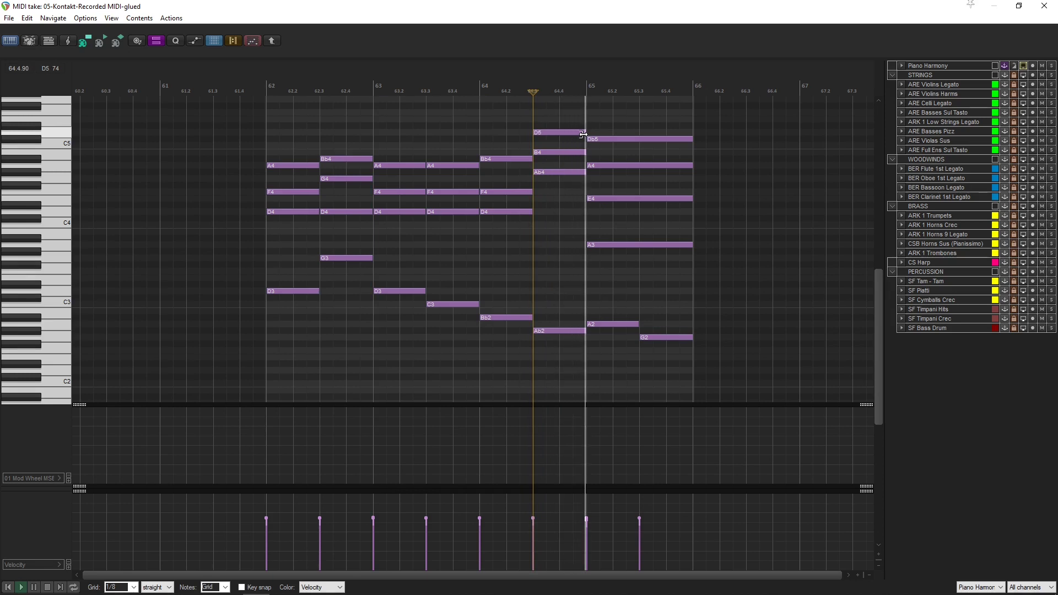
{"action": "key", "text": "space"}
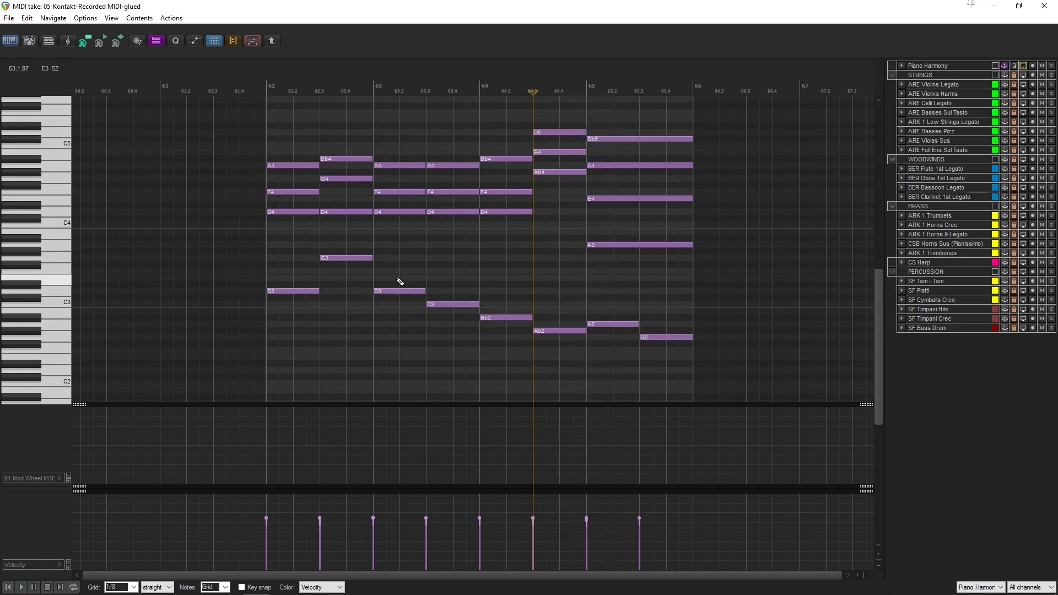
- Highlight the descending bass notes from G3 to Ab2, and the final G2 bass note in bar 65
{"action": "left_click_drag", "start_coordinate": [349, 242], "coordinate": [558, 345]}
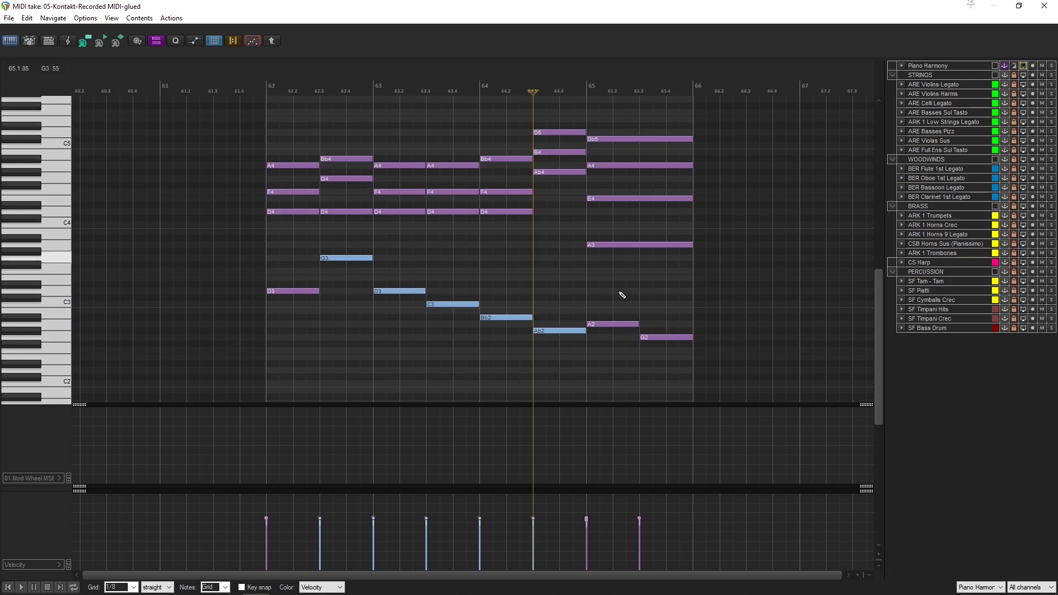
{"action": "left_click", "coordinate": [659, 337]}
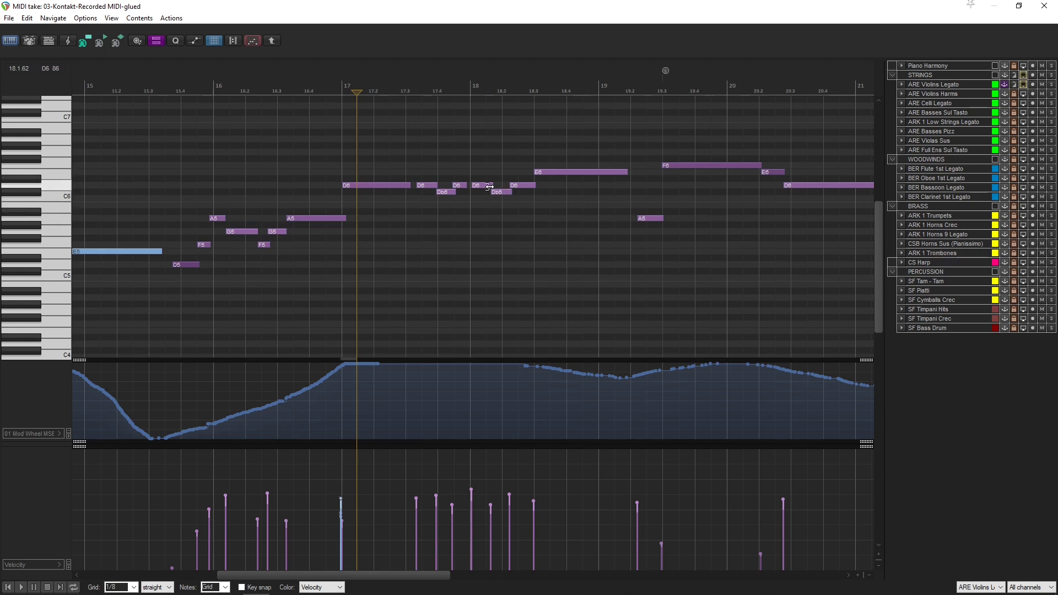
- Play the ARE Violins Legato melody from bar 17 and show the whole part in the piano roll
{"action": "key", "text": "space"}
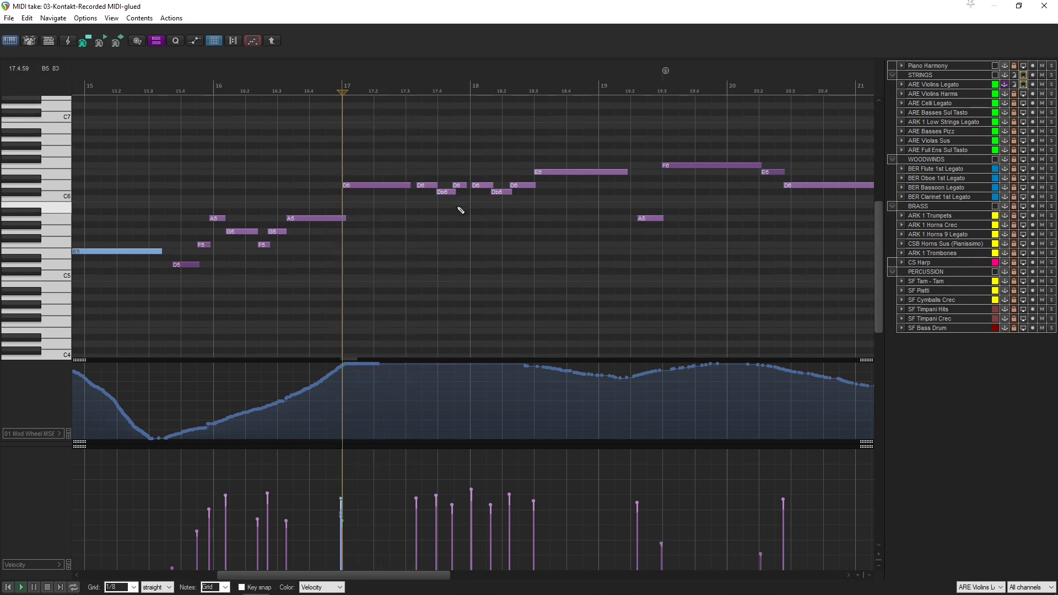
{"action": "key", "text": "space"}
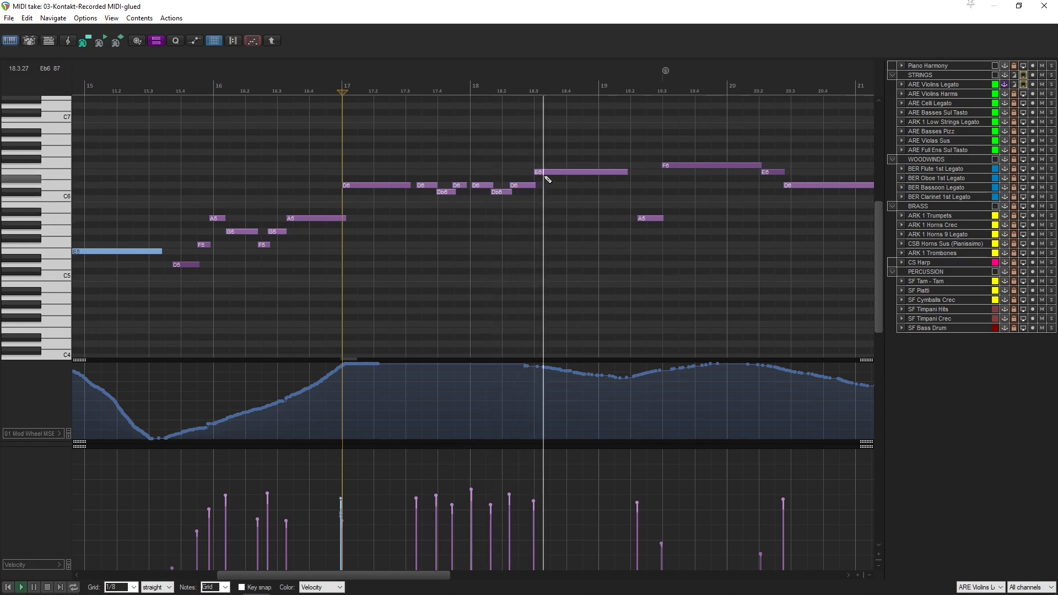
{"action": "key", "text": "space"}
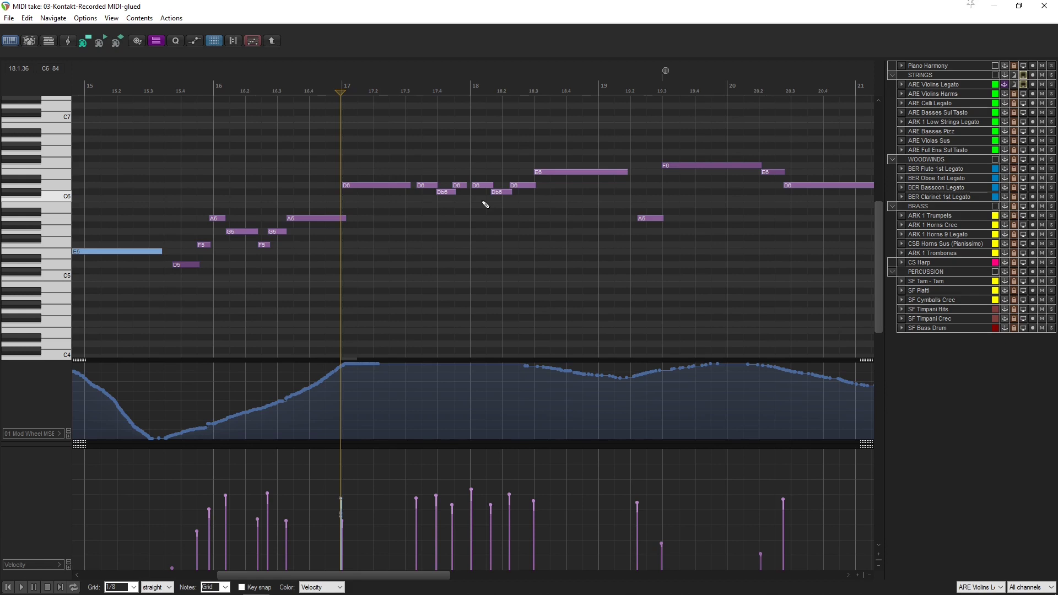
{"action": "scroll", "coordinate": [485, 205], "scroll_direction": "down", "scroll_amount": 5}
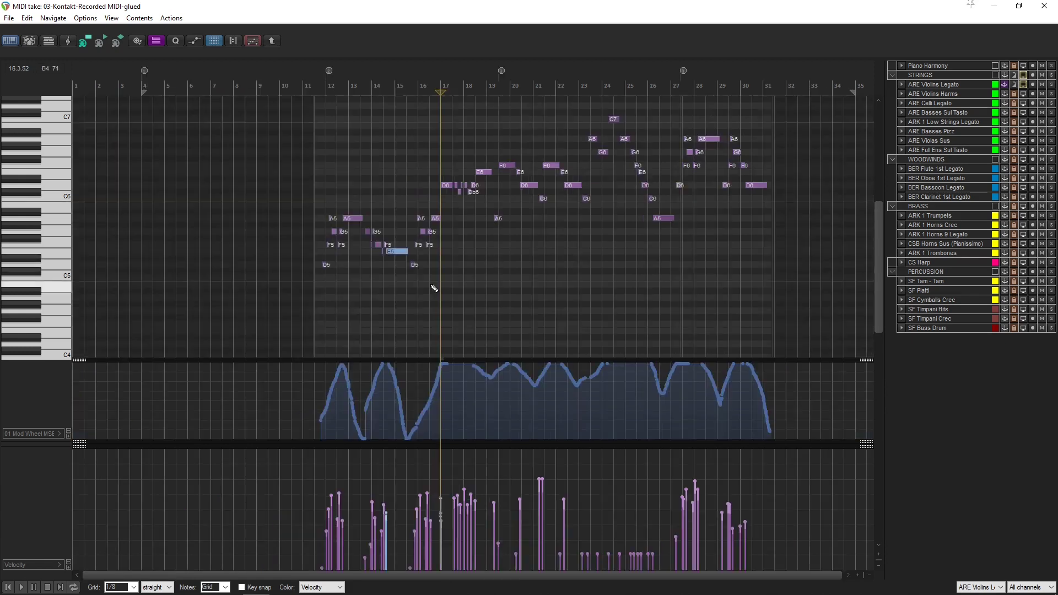